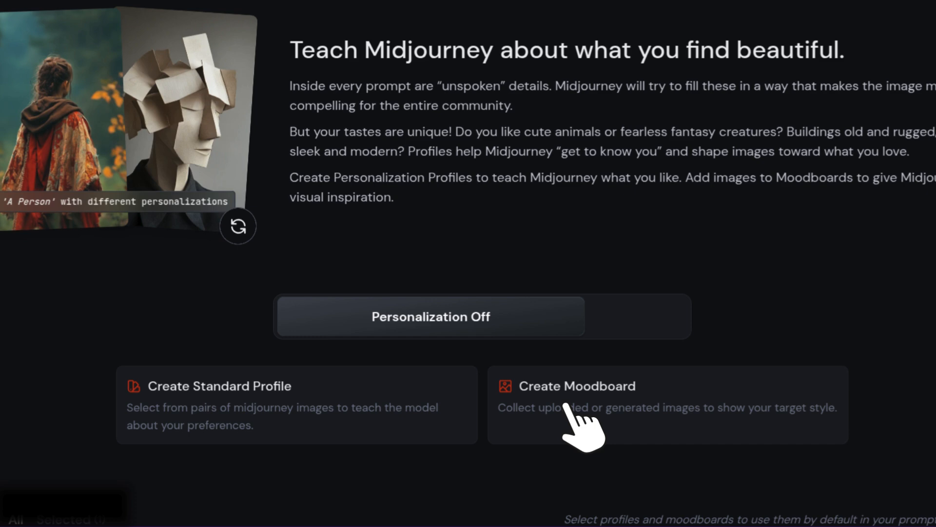
- Create a new moodboard and start adding images from the computer
click(567, 405)
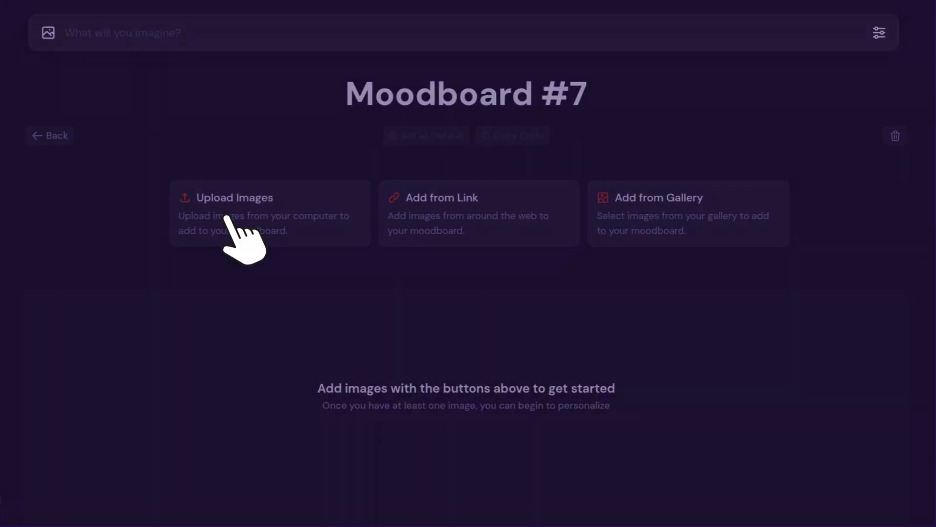
click(227, 217)
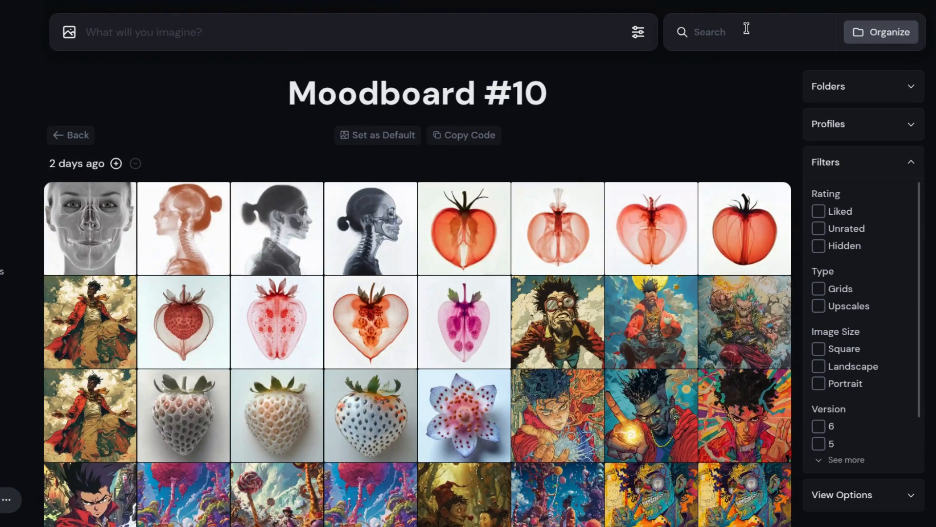
- Search the gallery for "realistic" and pick photorealistic portraits from the results for the moodboard
text(realistic)
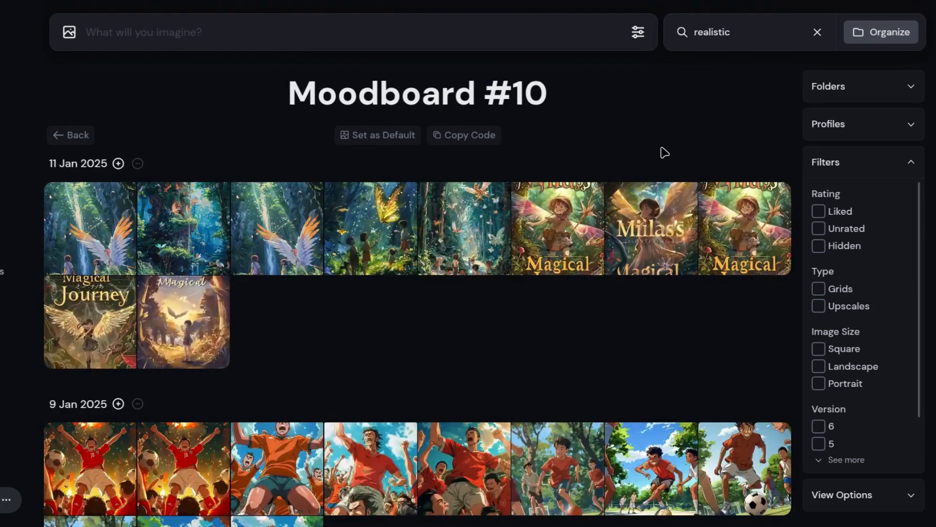
scroll(663, 152, down, 5)
scroll(661, 152, down, 10)
scroll(654, 150, up, 3)
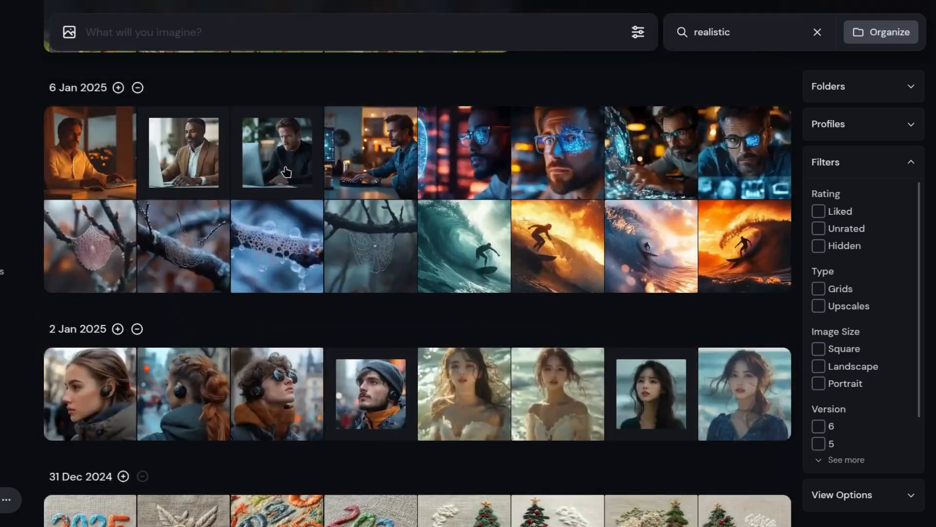
scroll(600, 334, down, 3)
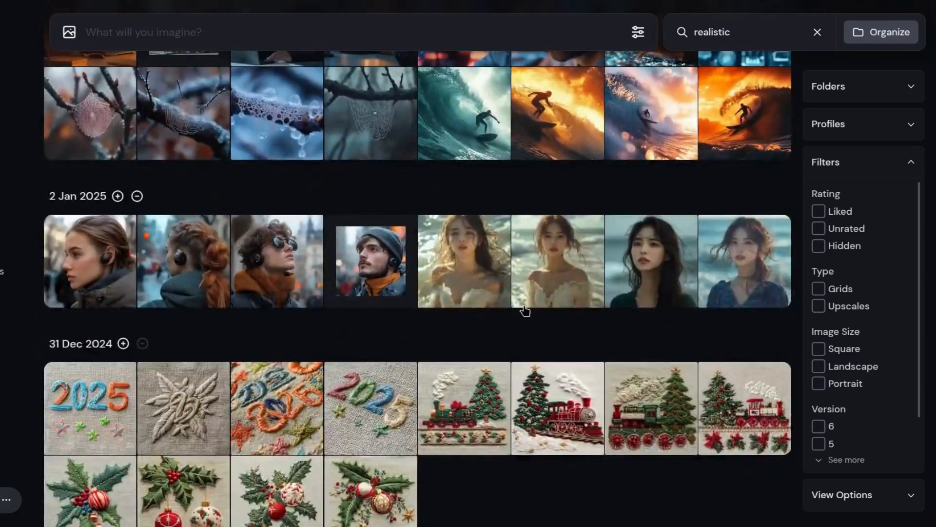
scroll(495, 305, down, 4)
scroll(494, 304, down, 15)
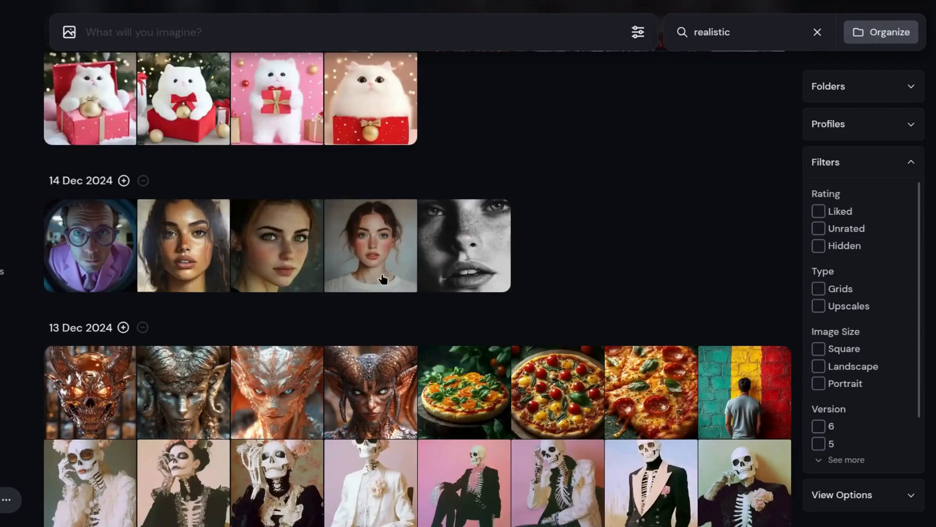
scroll(388, 278, down, 10)
scroll(543, 272, up, 20)
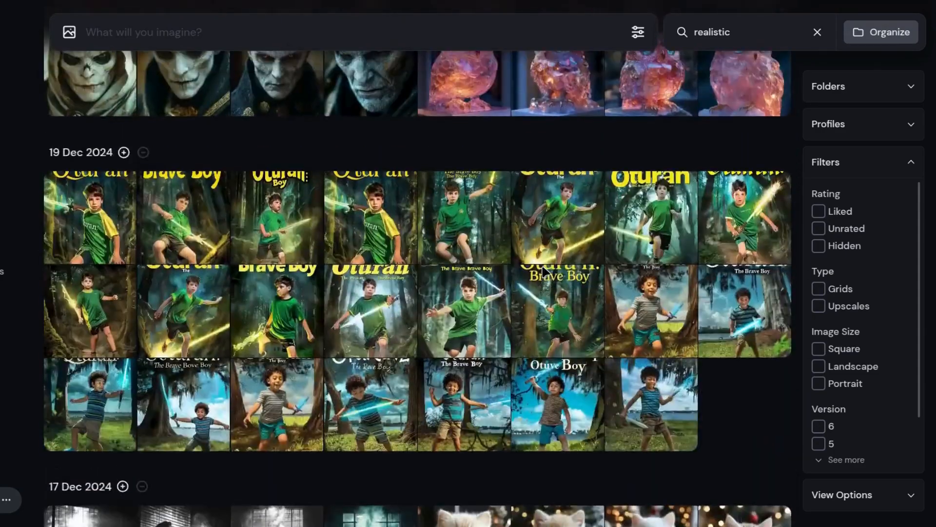
scroll(543, 272, up, 20)
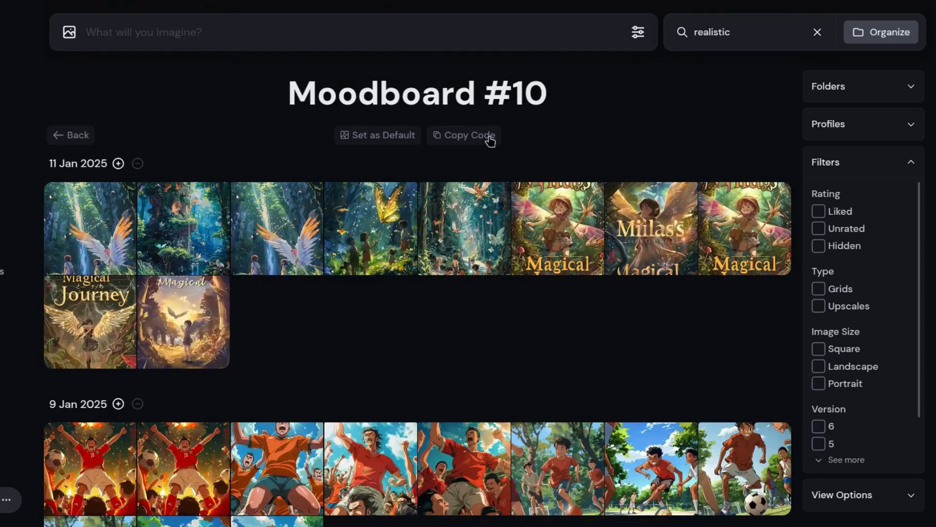
- Generate "an old man wearing a blue suit in an office --ar 9:16" with the code of Moodboard #10
click(485, 137)
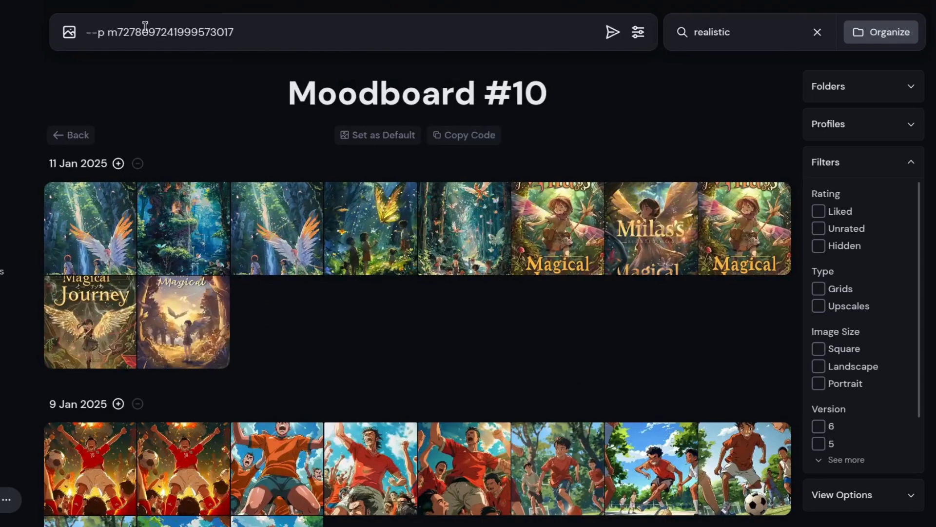
drag(87, 33, 238, 38)
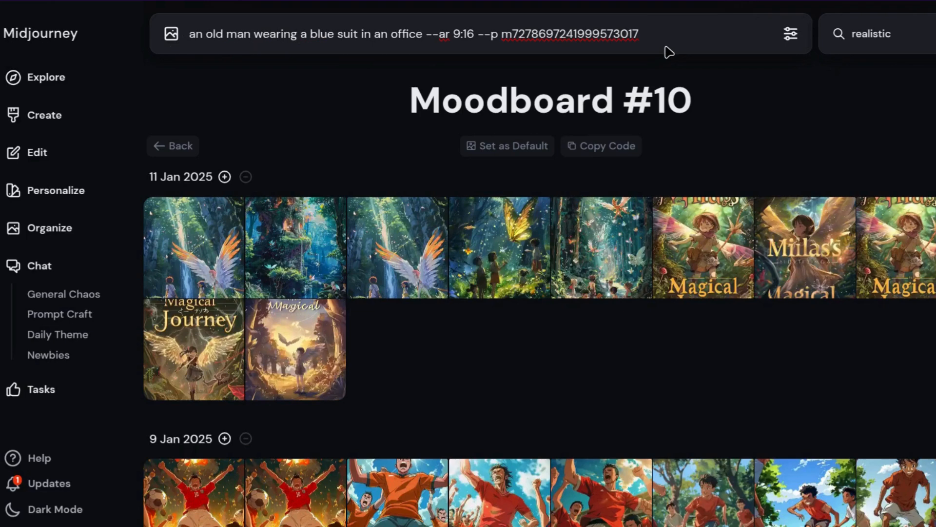
key(Return)
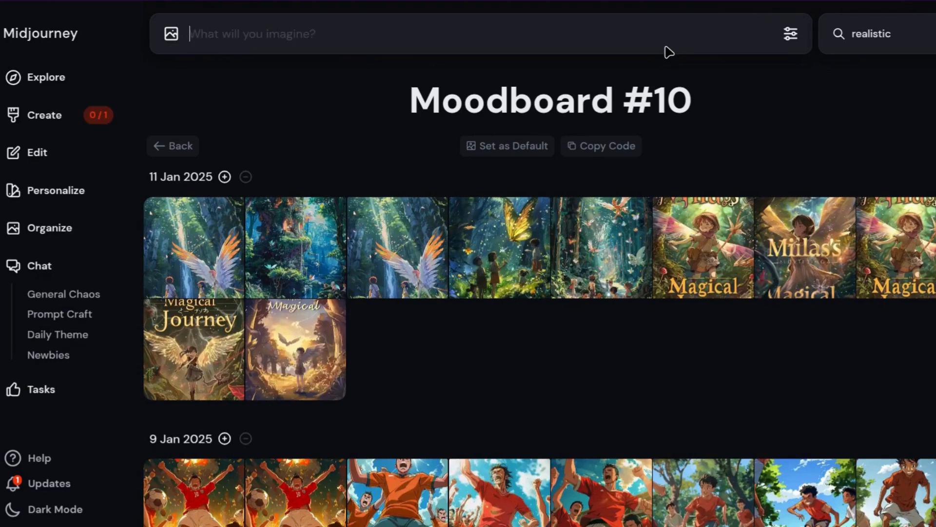
- Look through the generated images of the old man in a blue suit at full size
click(31, 116)
click(184, 260)
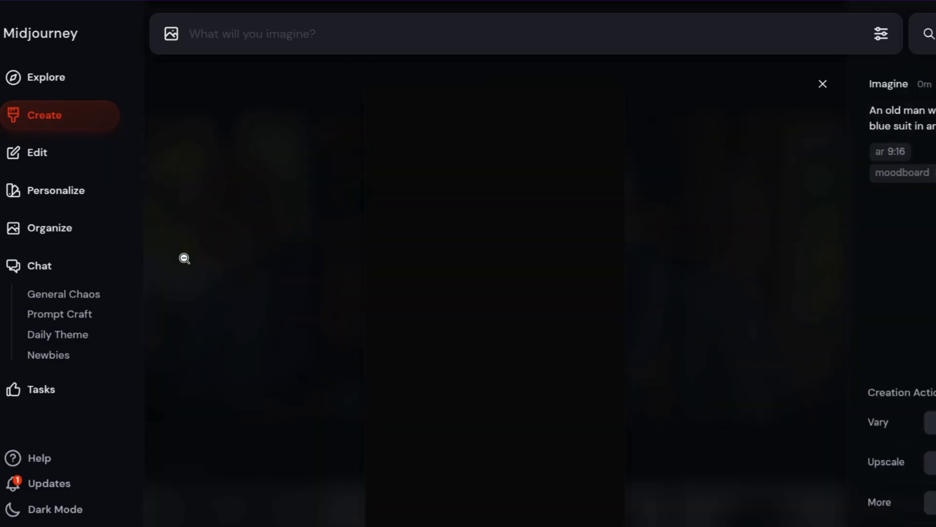
key(Right)
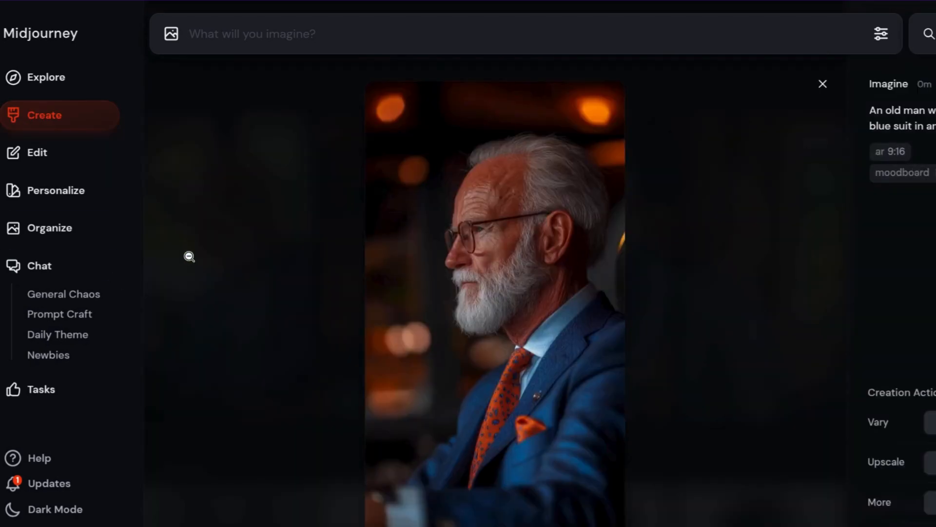
key(Right)
key(Right)
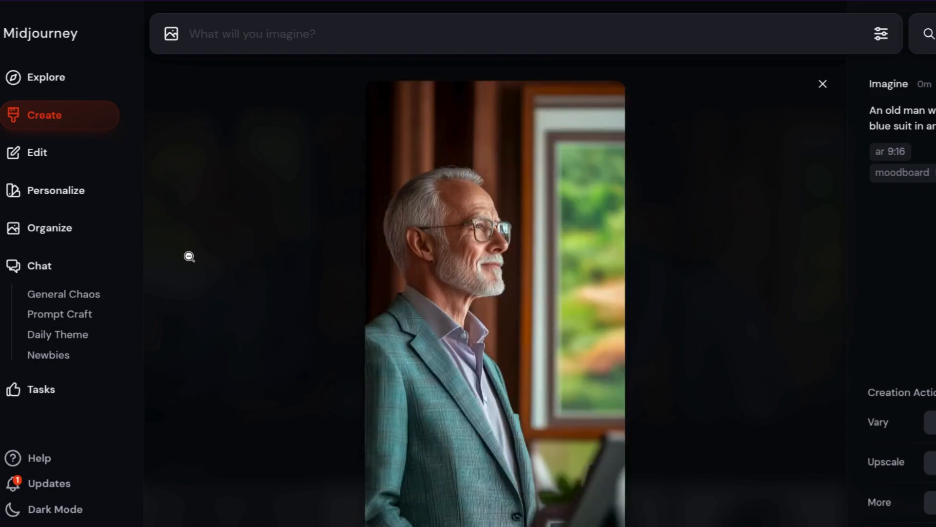
click(823, 84)
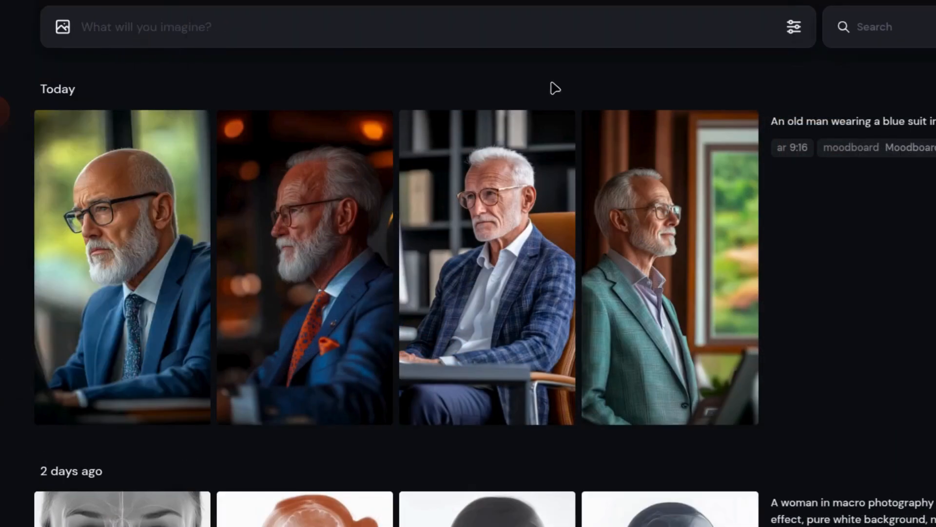
- Reuse the old man prompt with its parameters, replacing the description with "a little boy in a classroom", and generate the images
click(827, 124)
click(797, 149)
click(844, 149)
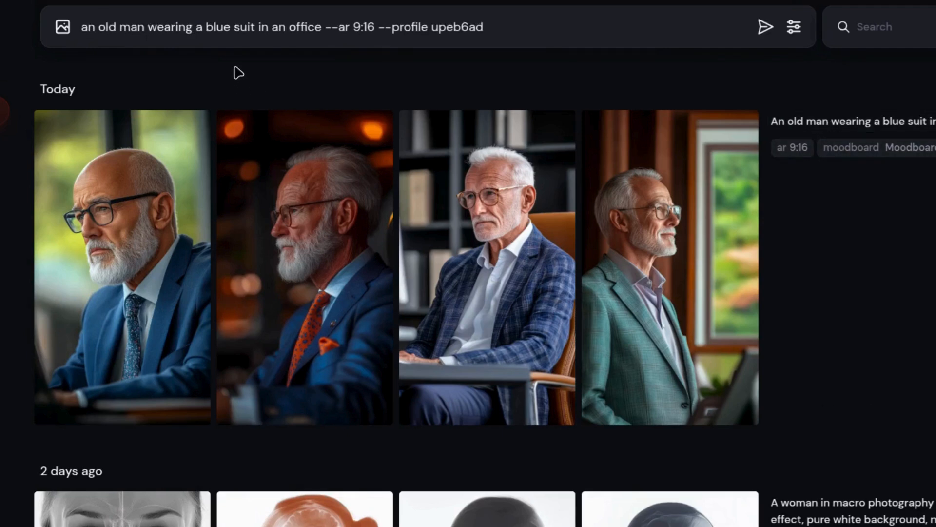
drag(322, 28, 80, 39)
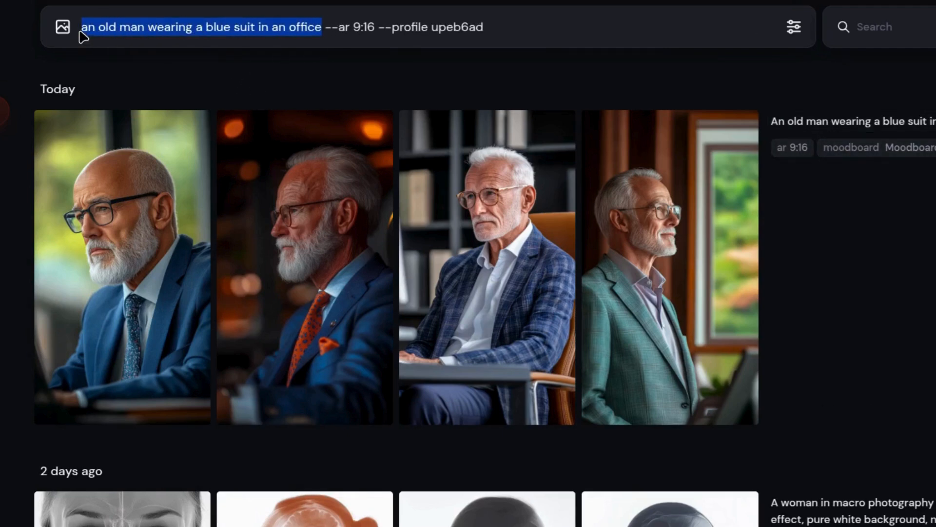
key(ctrl+v)
key(Return)
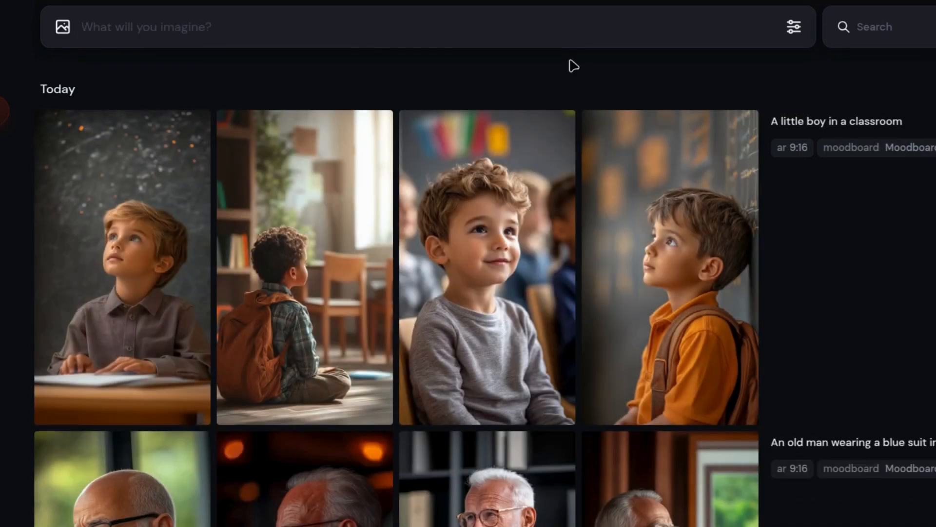
- Look through the generated images of the little boy in a classroom at full size
click(142, 209)
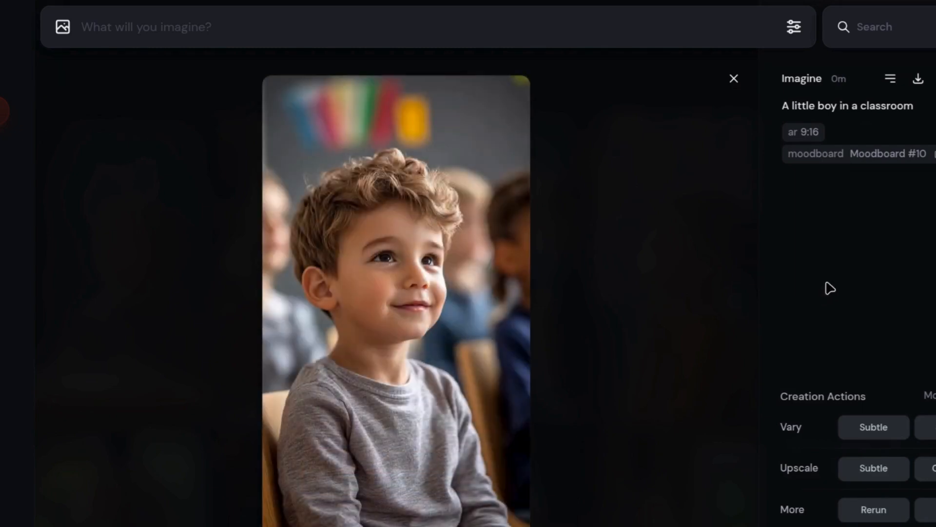
key(Right)
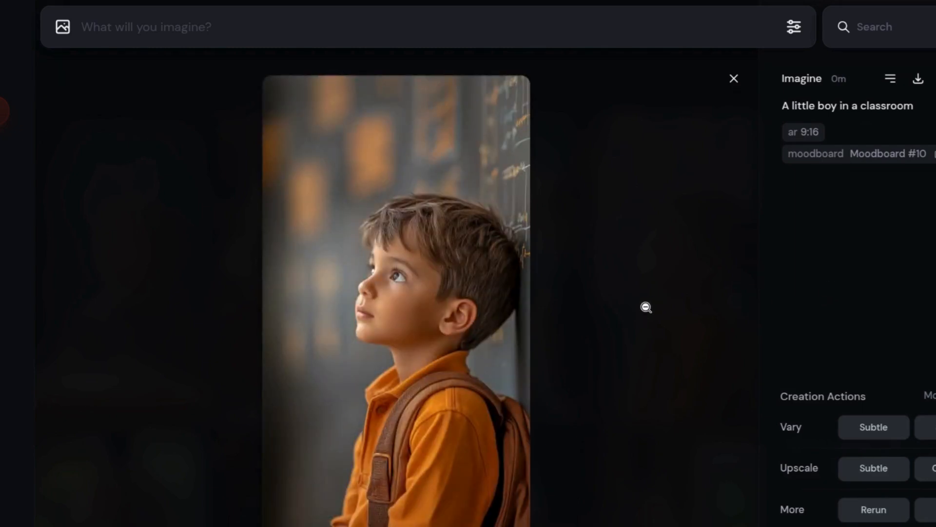
click(731, 80)
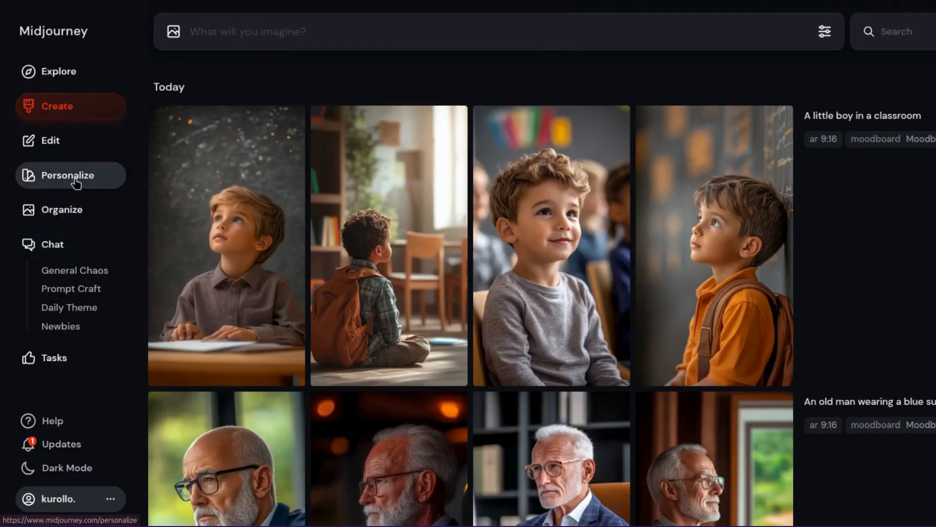
- Rename the moodboard "Moodboardds #10" as "Good" in the personalization list
click(76, 175)
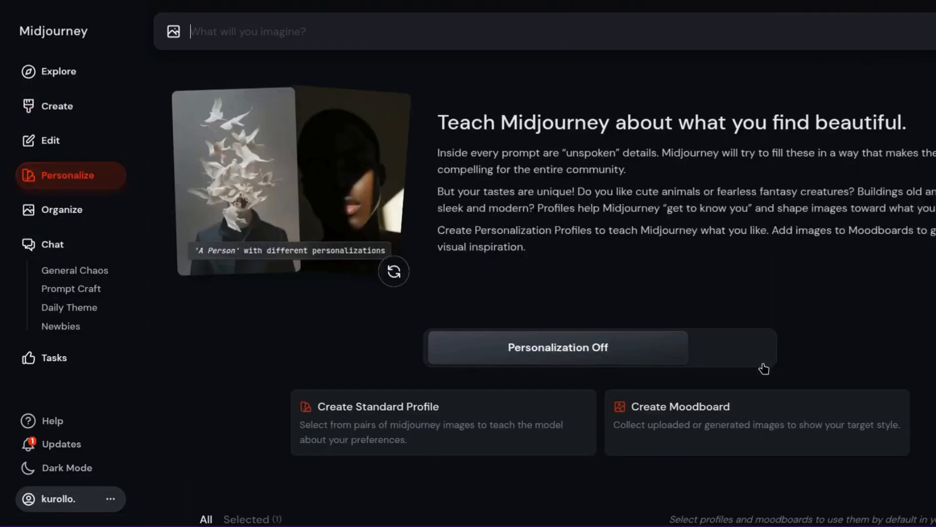
scroll(764, 368, down, 10)
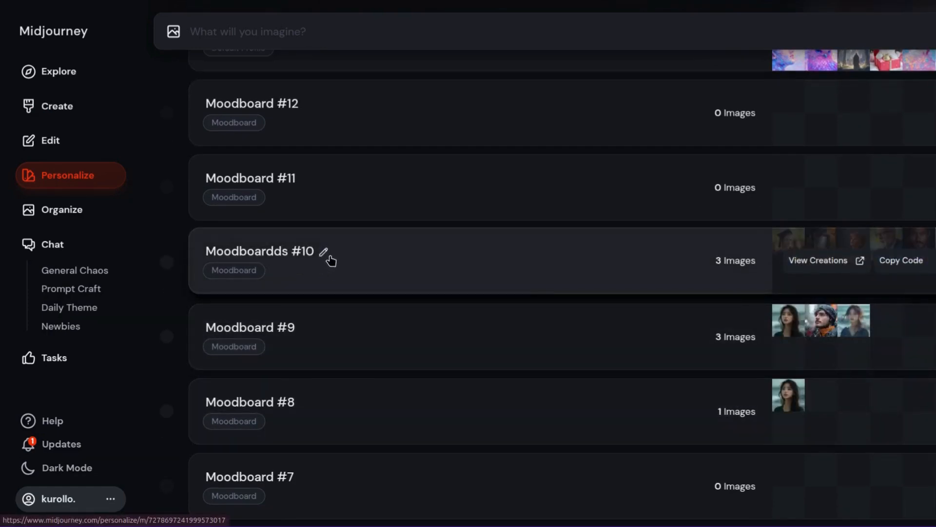
click(323, 253)
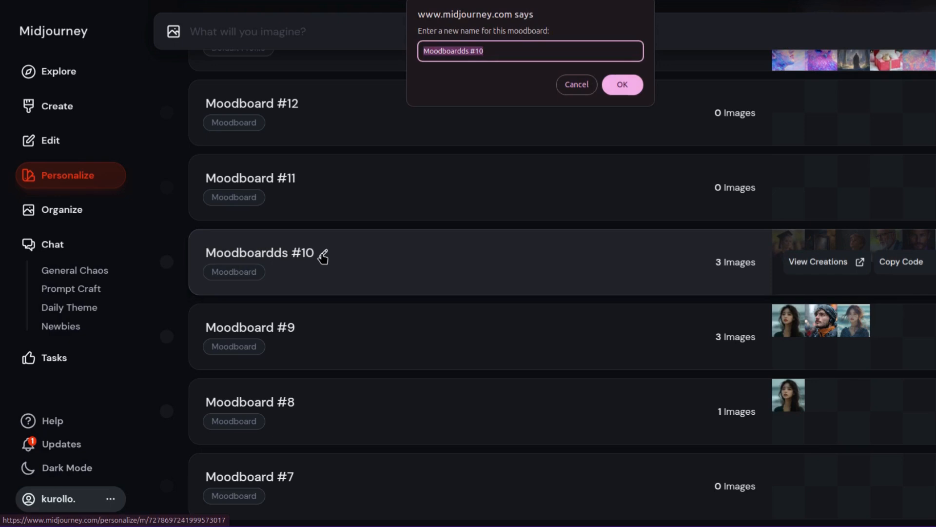
text(Good)
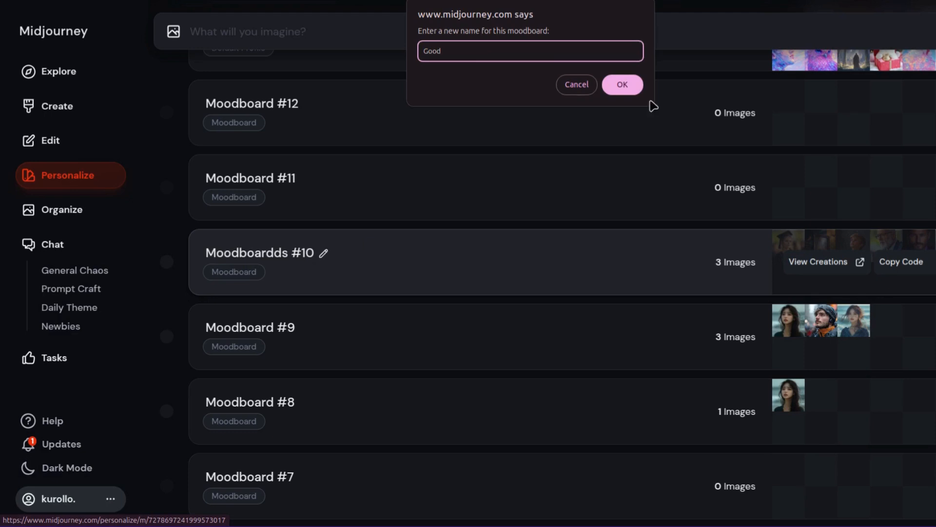
click(632, 89)
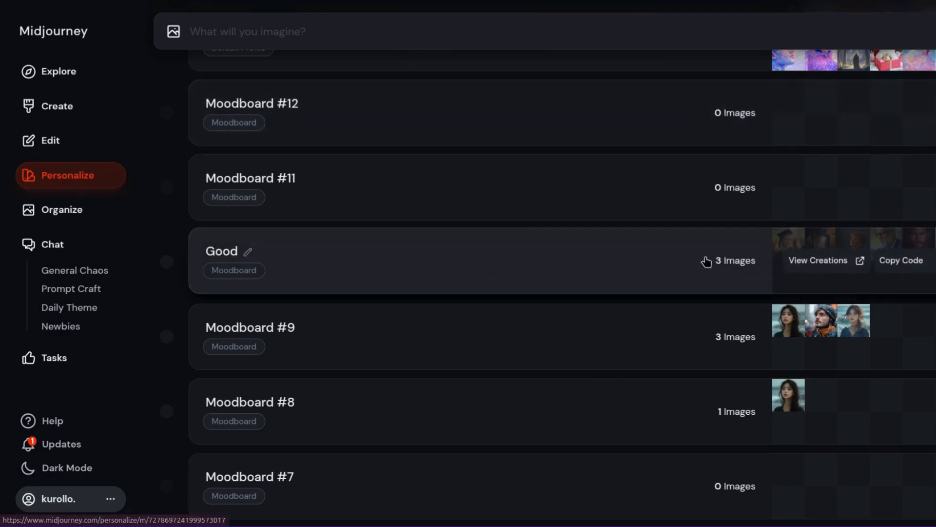
- Generate "a graduation party --chaos 2" with the code of the Good moodboard
click(911, 266)
scroll(299, 152, up, 3)
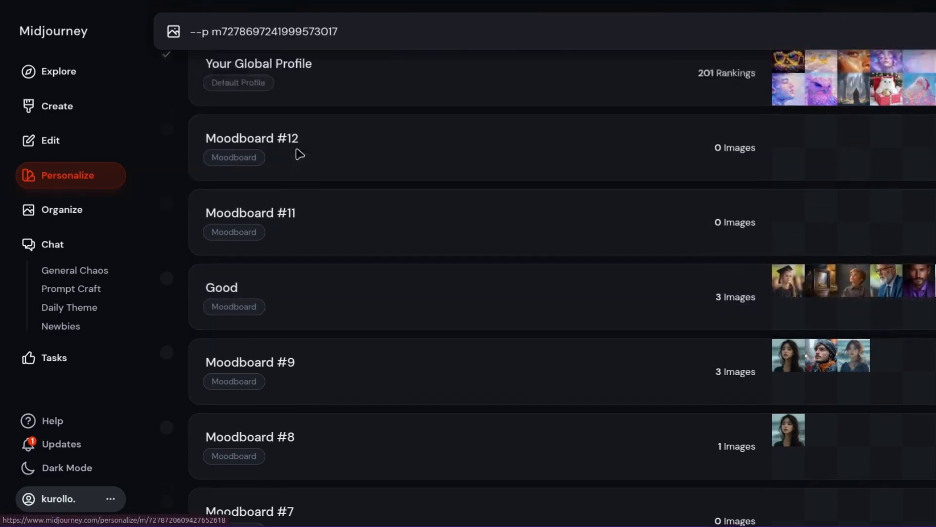
click(192, 33)
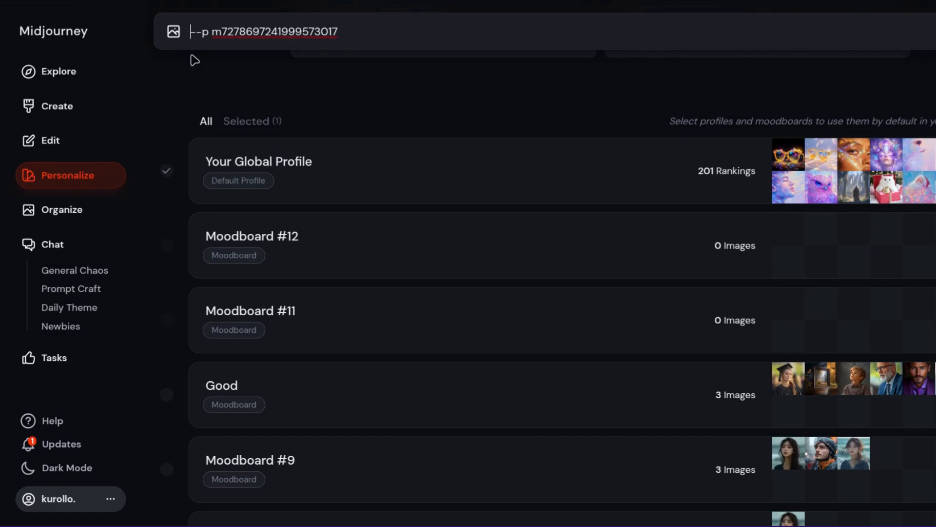
text(a graduation party --chaos 2)
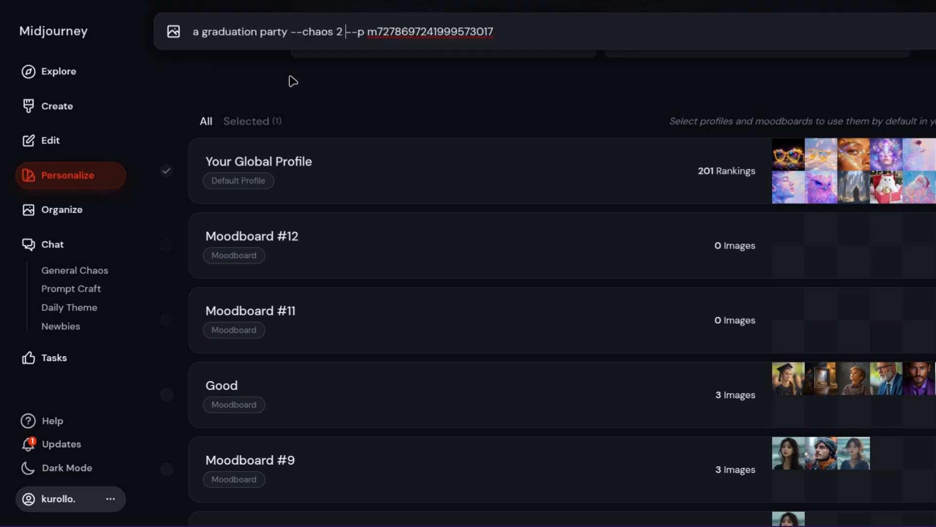
key(Return)
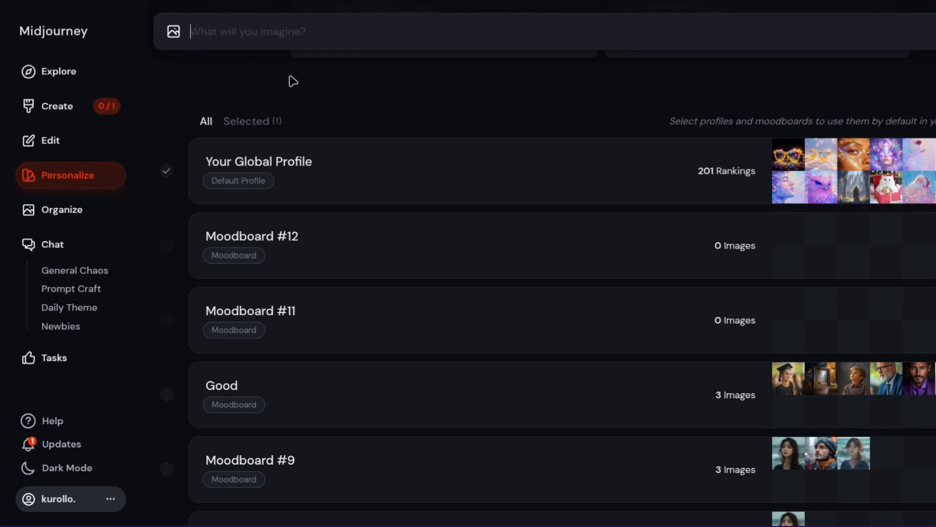
- Look through the generated graduation party images at full size and return to the creations overview
click(48, 110)
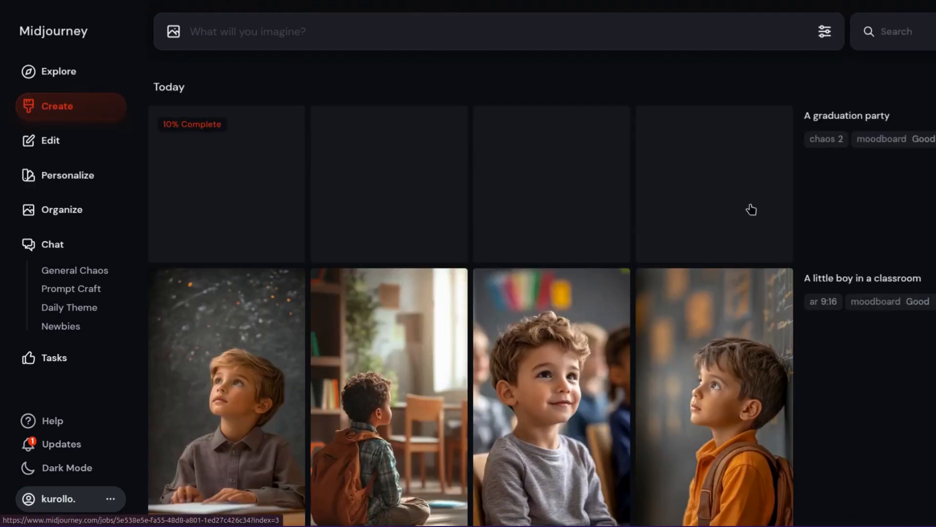
mouse_move(876, 198)
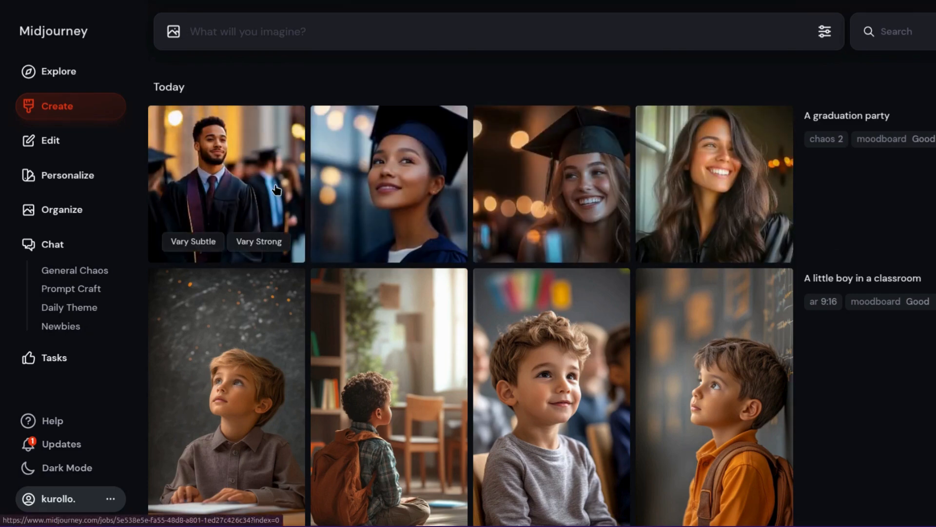
click(238, 200)
key(Right)
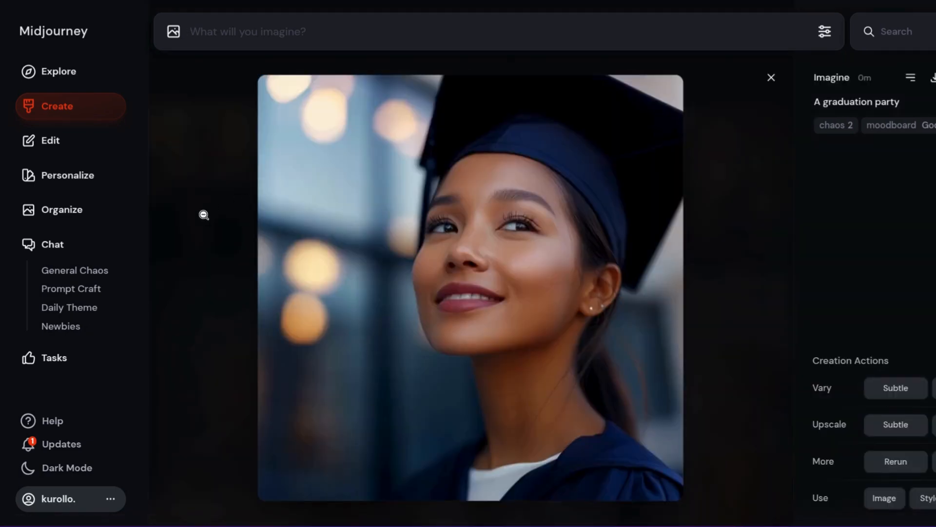
key(Right)
key(Right)
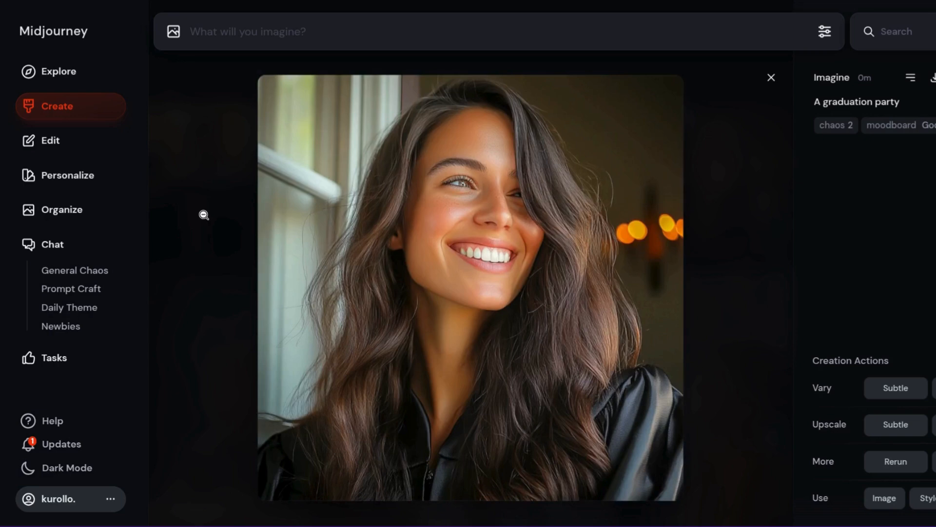
click(204, 215)
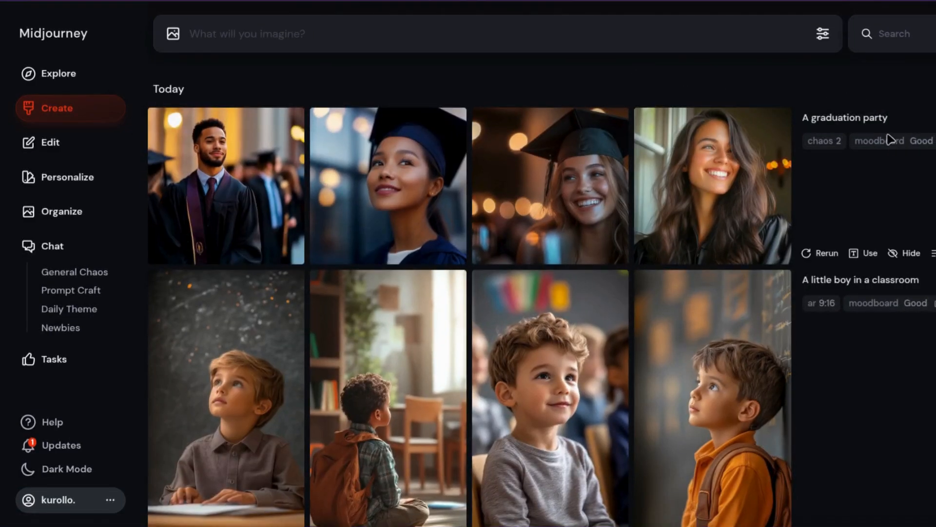
- Generate "a graduation party --chaos 2 --stylize 850" with the code of the Good moodboard reused from the earlier graduation party prompt
drag(890, 140, 893, 145)
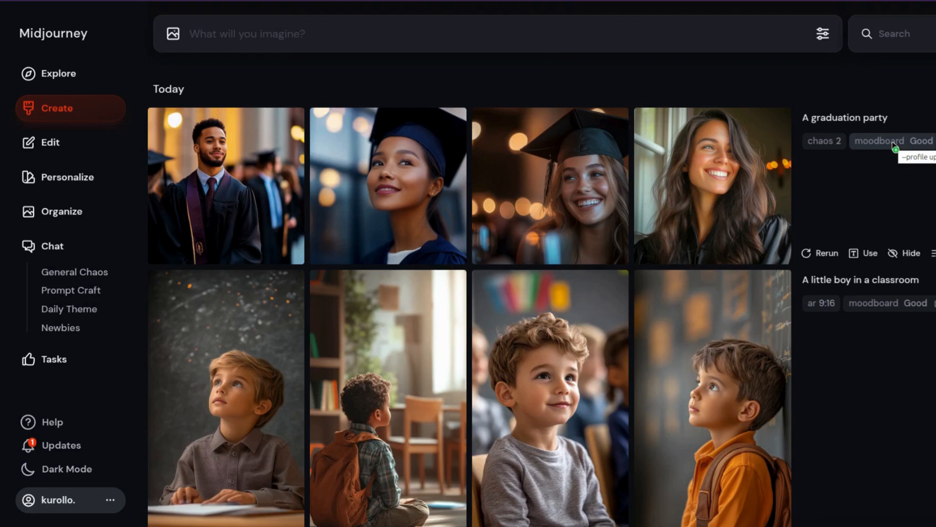
drag(894, 146, 351, 34)
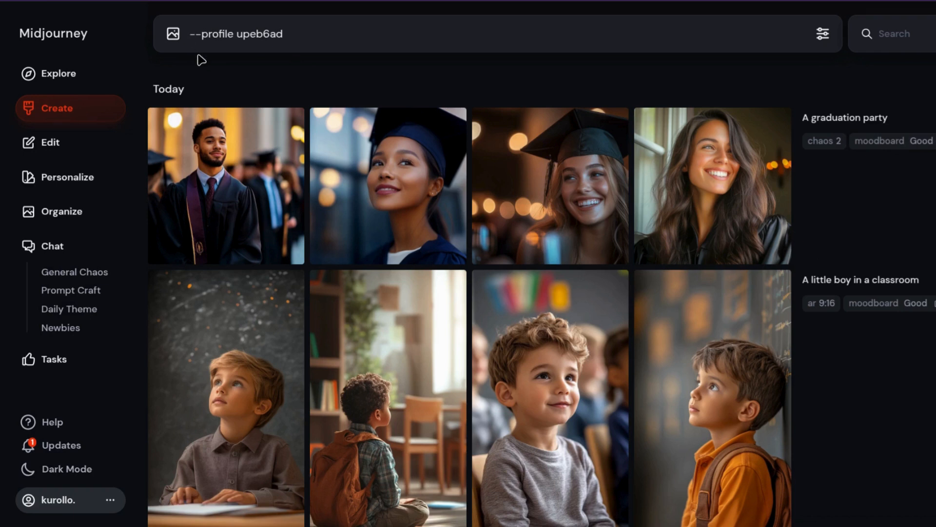
text(a graduation party --chaos 2 --stylize 850)
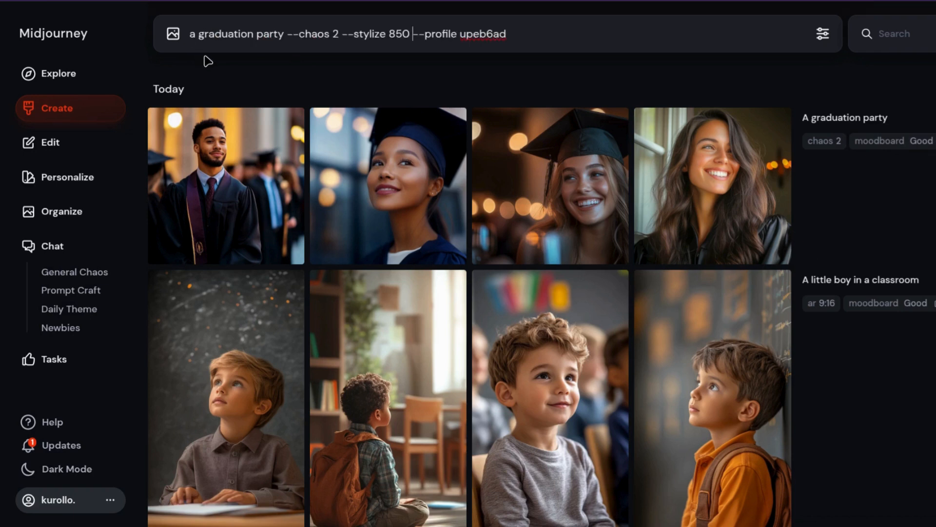
key(Return)
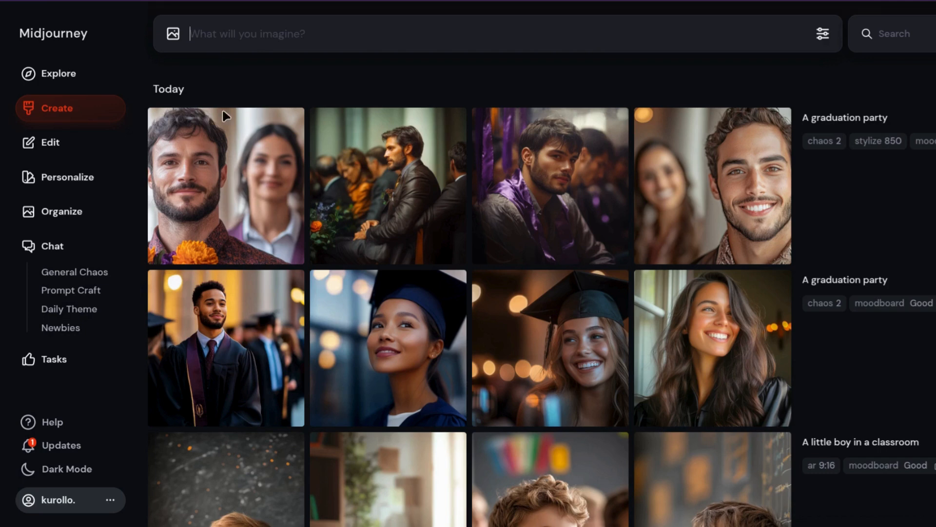
- Look through the stylize 850 graduation party images at full size and close the viewer
click(193, 256)
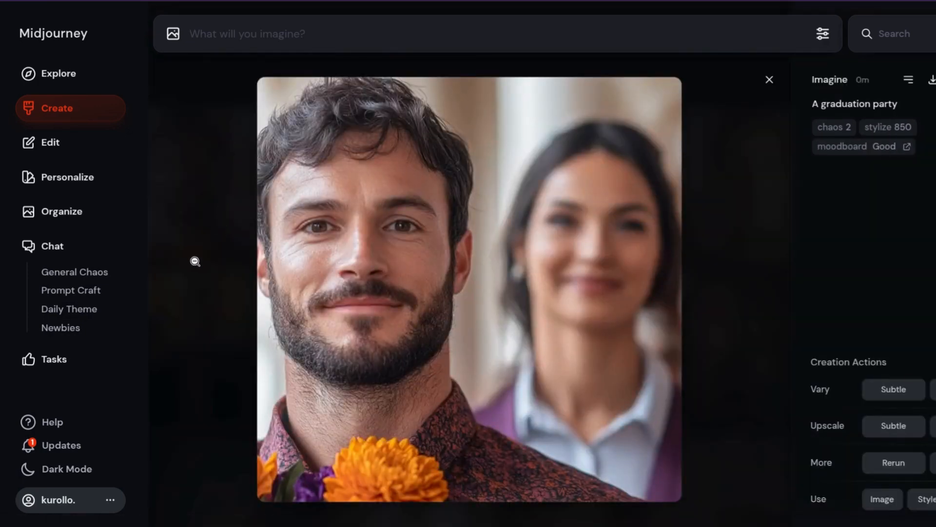
key(Right)
key(Right)
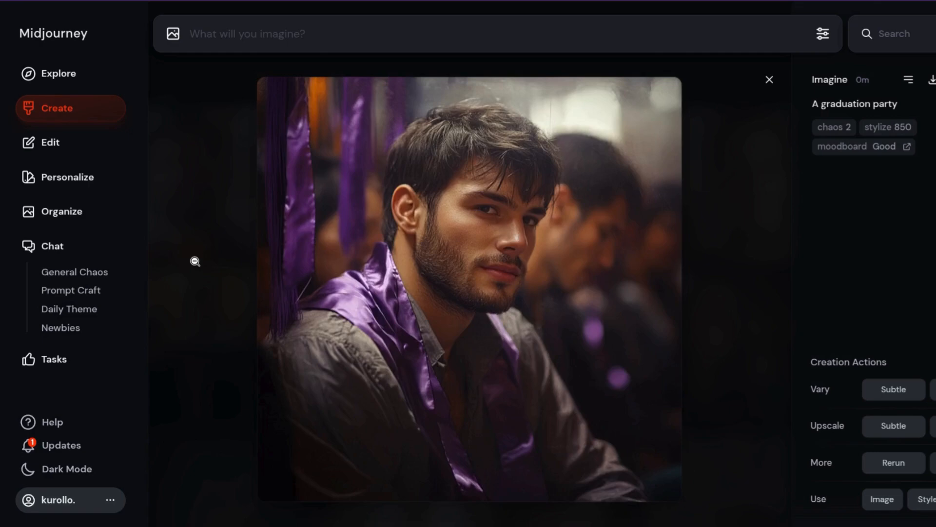
key(Right)
key(Escape)
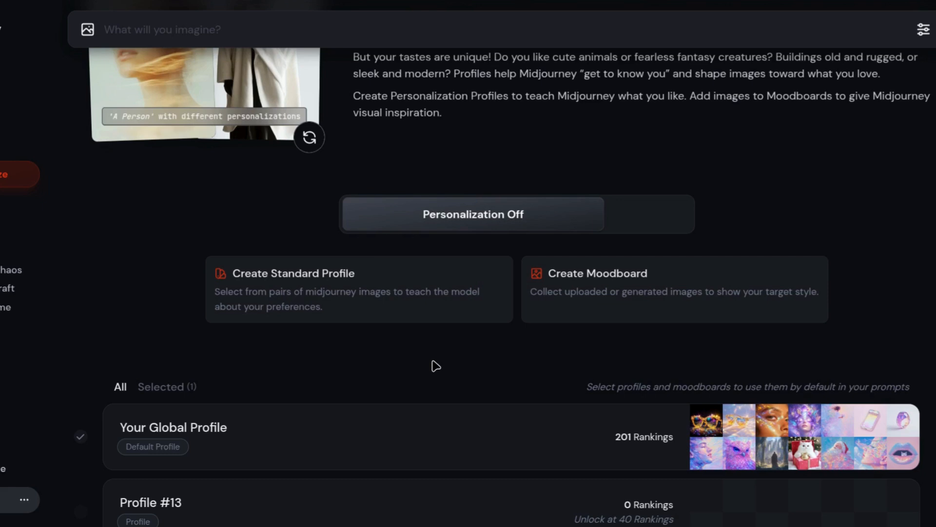
- Create a standard personalization profile and choose the preferred image in each pair until its 40 rankings are complete
click(361, 303)
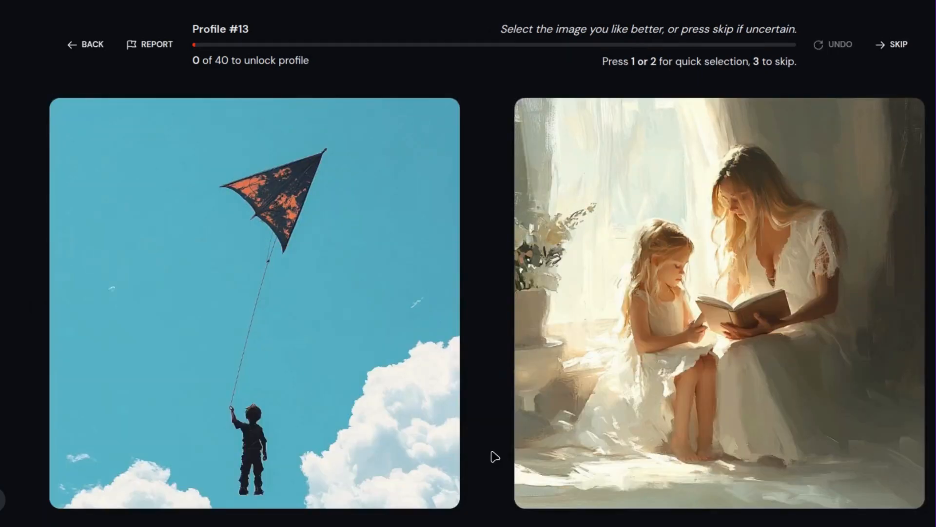
click(634, 295)
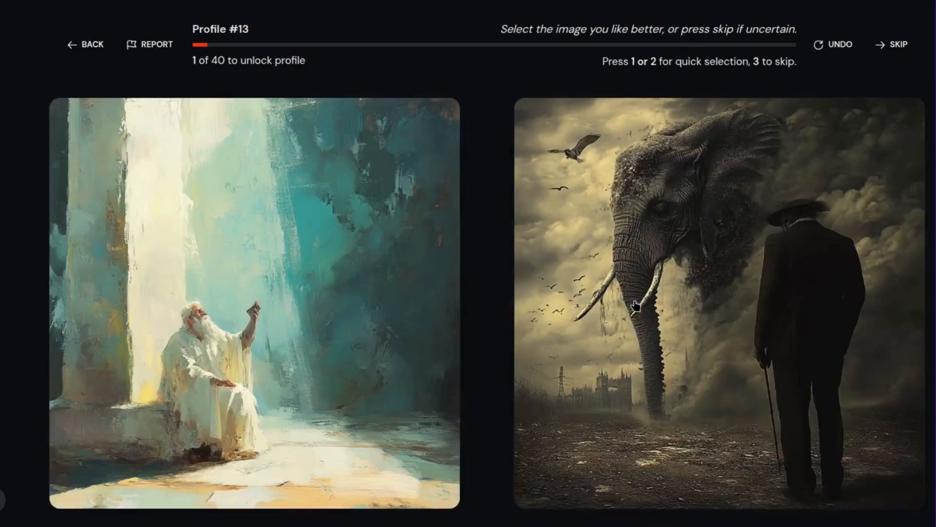
click(655, 328)
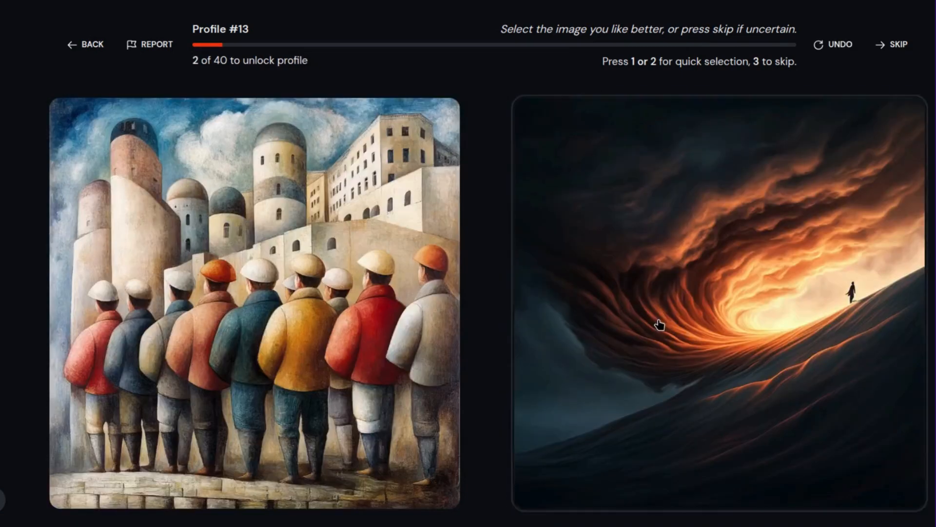
click(580, 361)
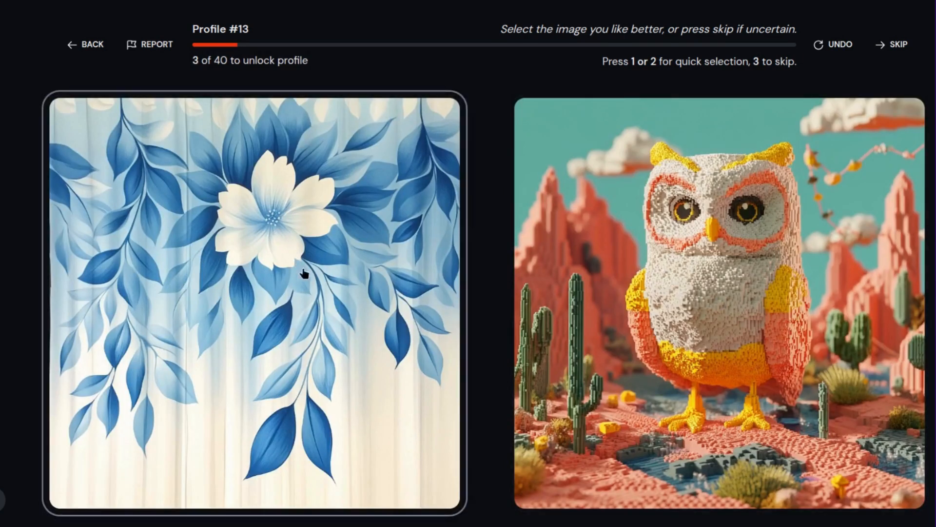
click(577, 313)
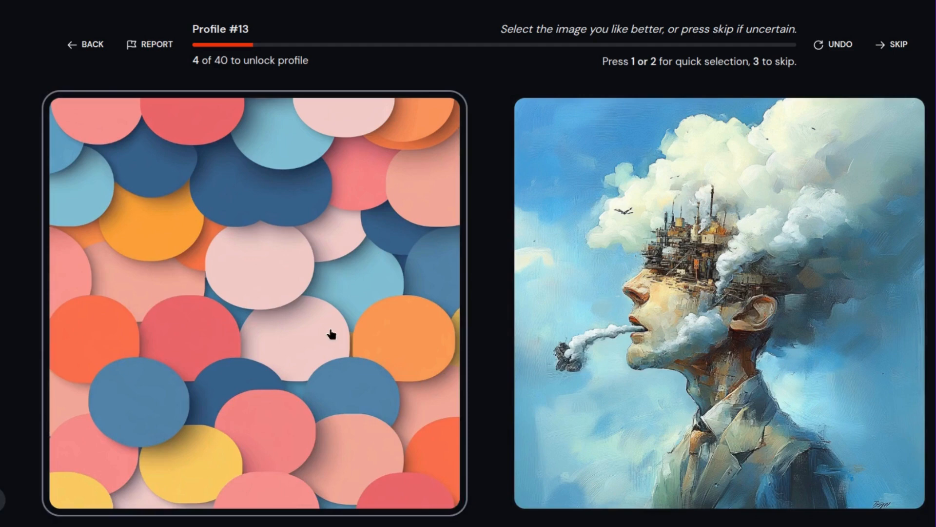
click(558, 309)
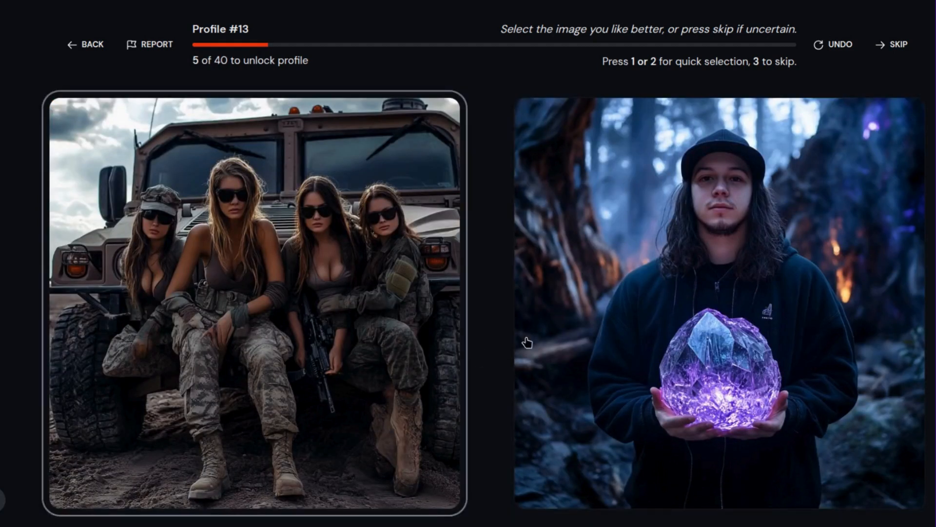
click(585, 308)
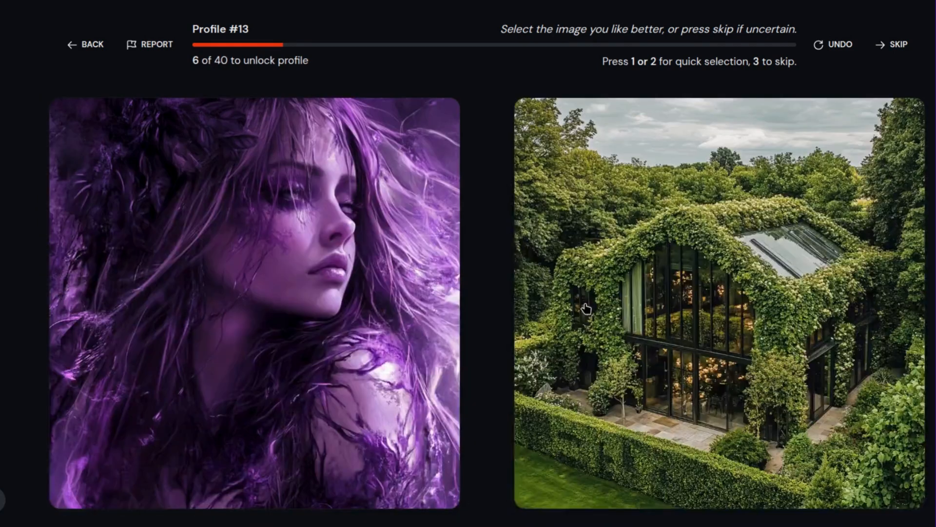
click(361, 353)
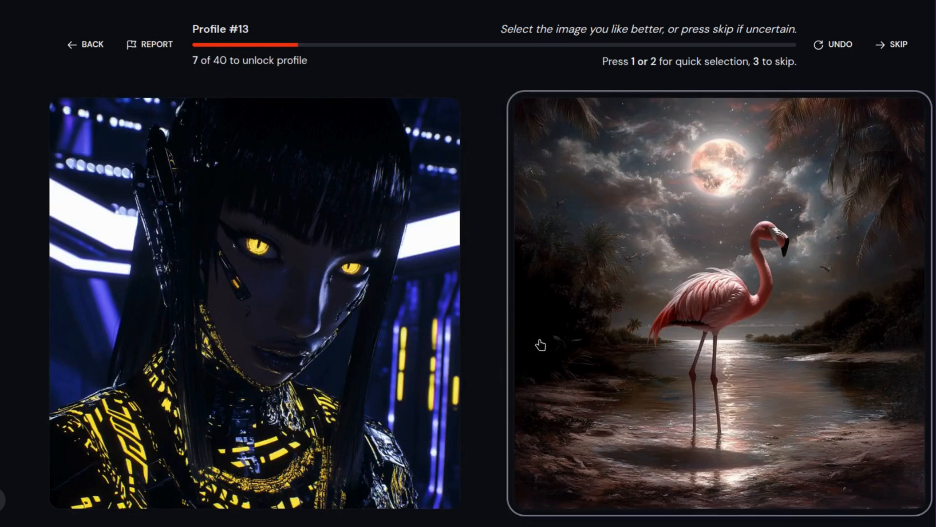
click(337, 355)
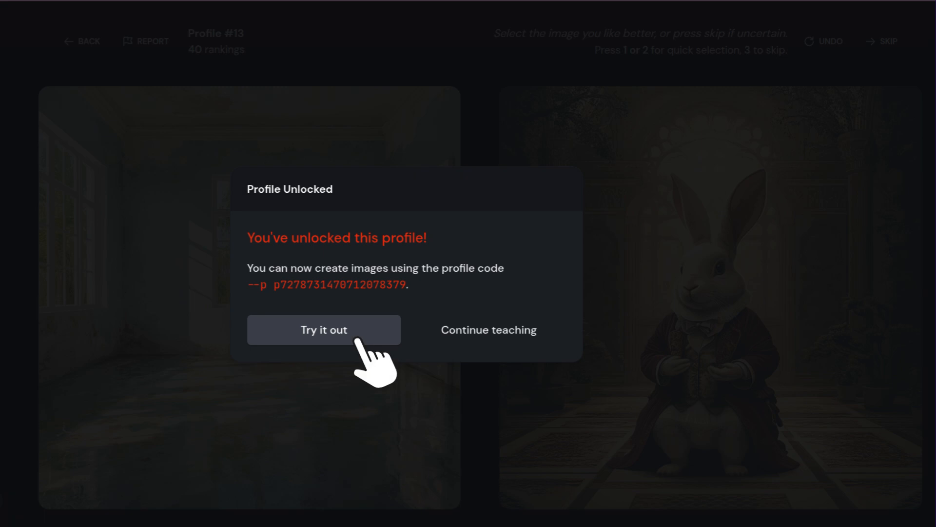
- Try out the unlocked profile by generating "a graduation party" with its profile code, chaos 2 and stylize 850
click(341, 337)
text(a graduation party --p p7278731470712078379)
click(739, 141)
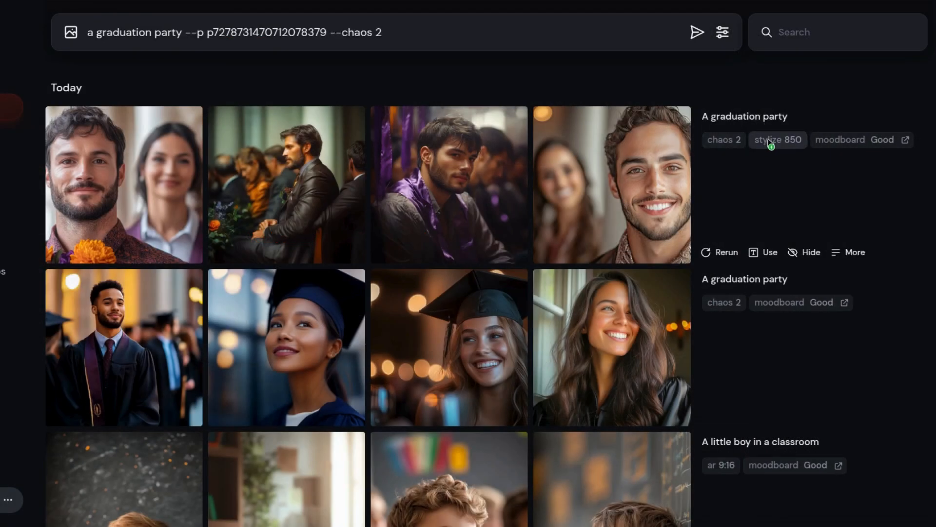
click(769, 142)
key(Return)
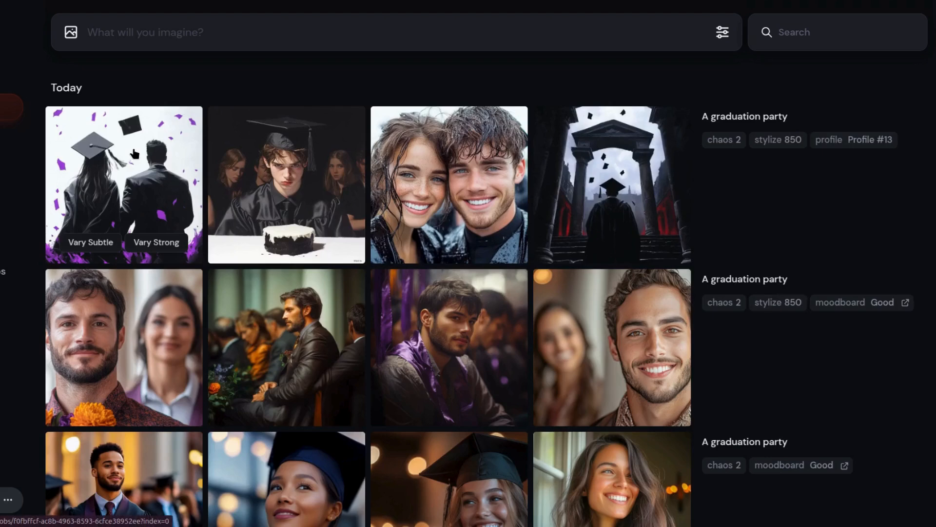
- Examine the graduation party images made with Profile #13, chaos 2 and stylize 850 at full size, and return to the overview
click(115, 194)
key(Right)
key(Right)
key(Right)
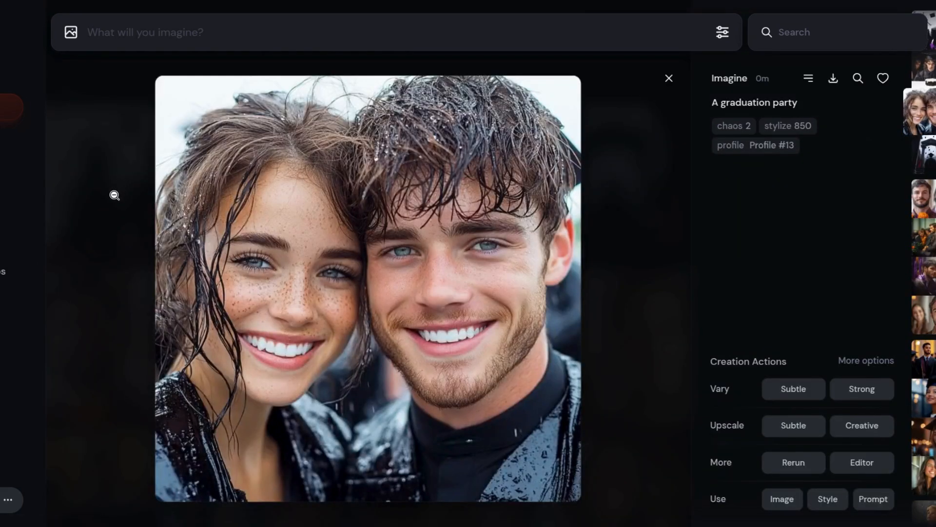
click(83, 218)
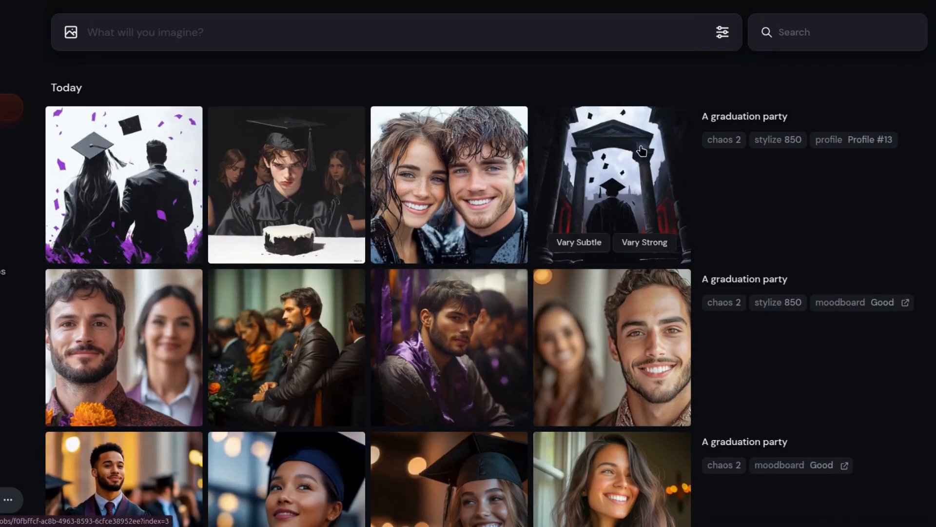
- Generate "A graduation party" again with only the Profile #13 parameter, reusing the previous prompt's text and without chaos or stylize
click(732, 116)
click(823, 139)
key(Return)
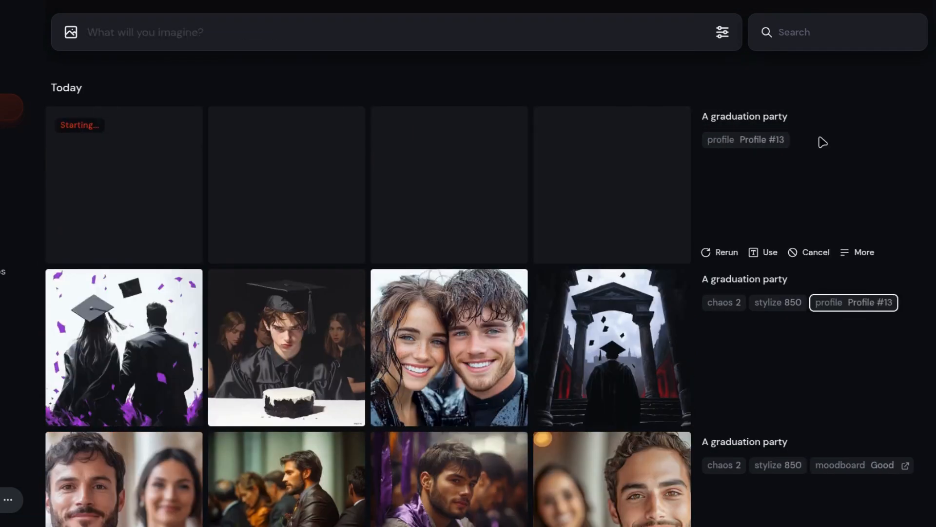
- Look through the new graduation party images made with Profile #13 alone at full size
click(111, 247)
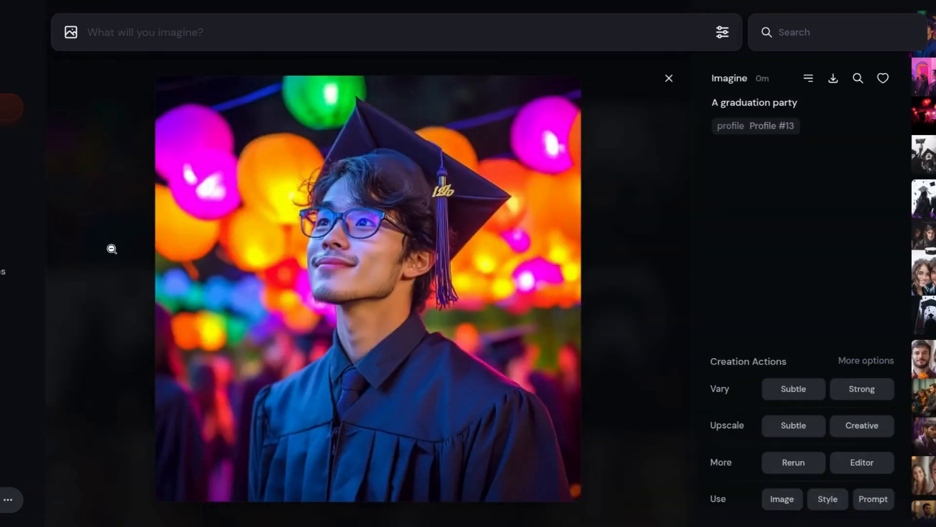
key(Right)
key(Right)
key(Right)
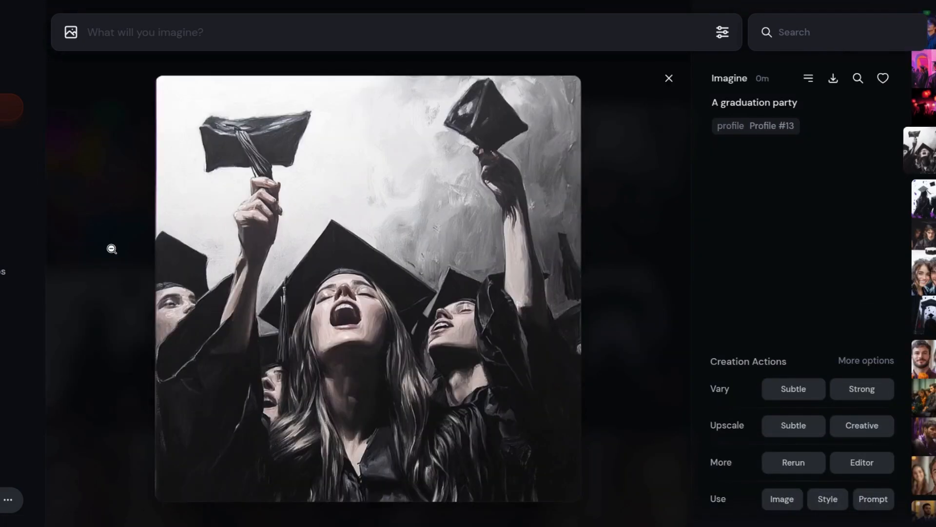